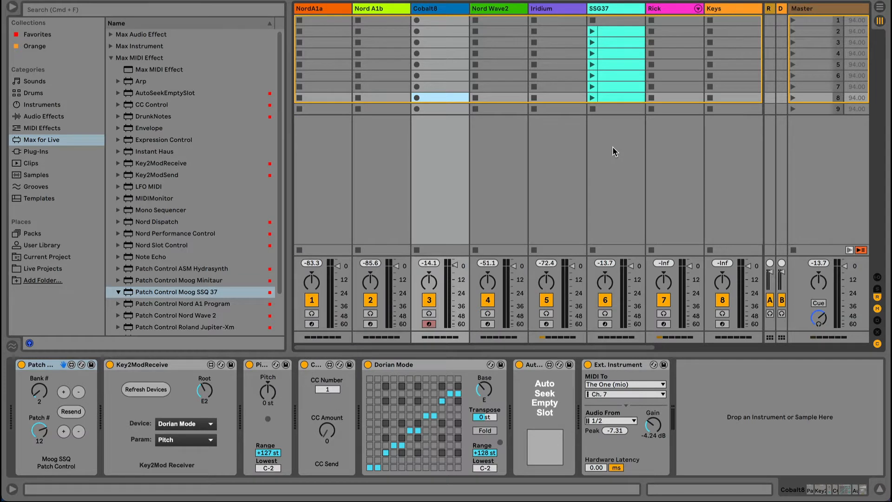
Review the SSG37 clips in scenes 2 and 3, play the scene 2 clip and open its notes
click(606, 10)
click(605, 36)
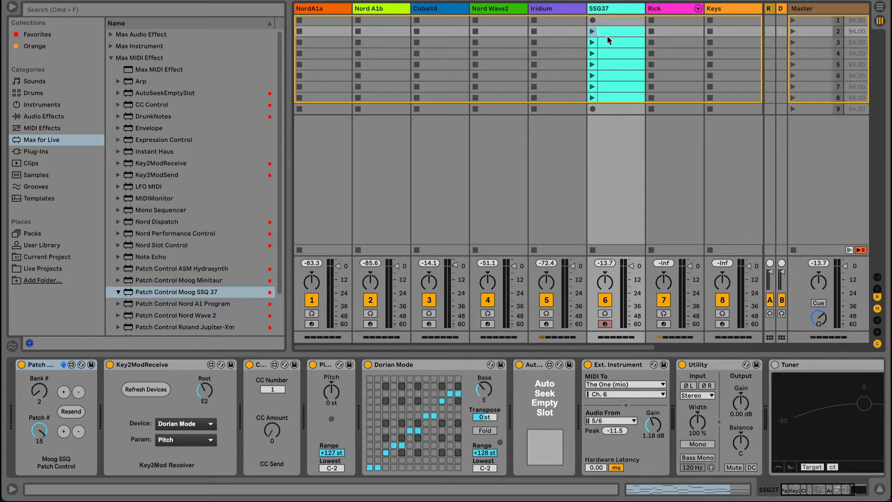
click(613, 44)
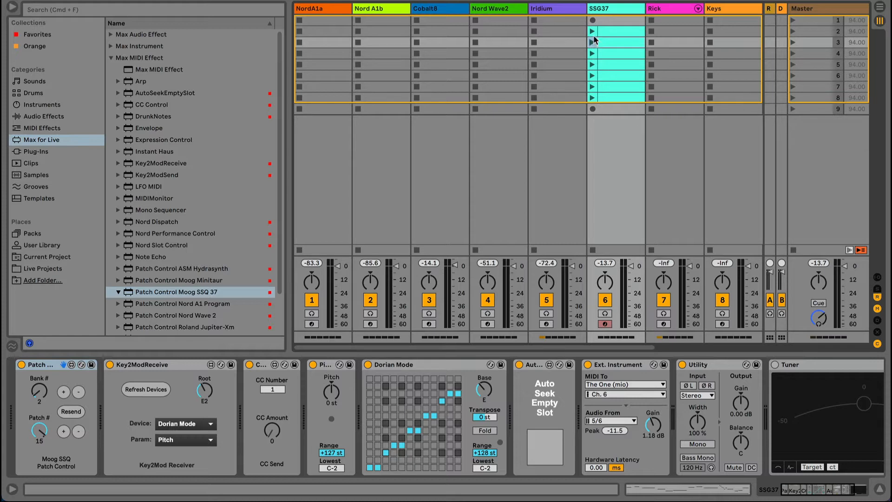
click(592, 31)
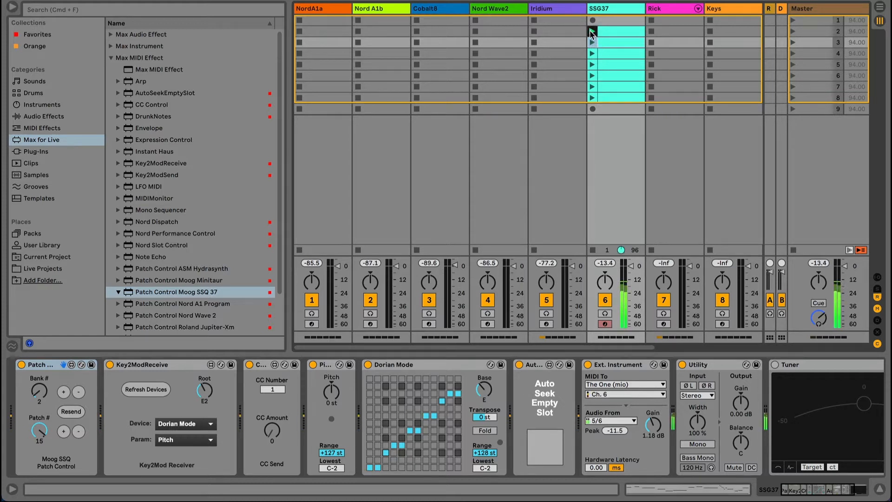
double_click(606, 32)
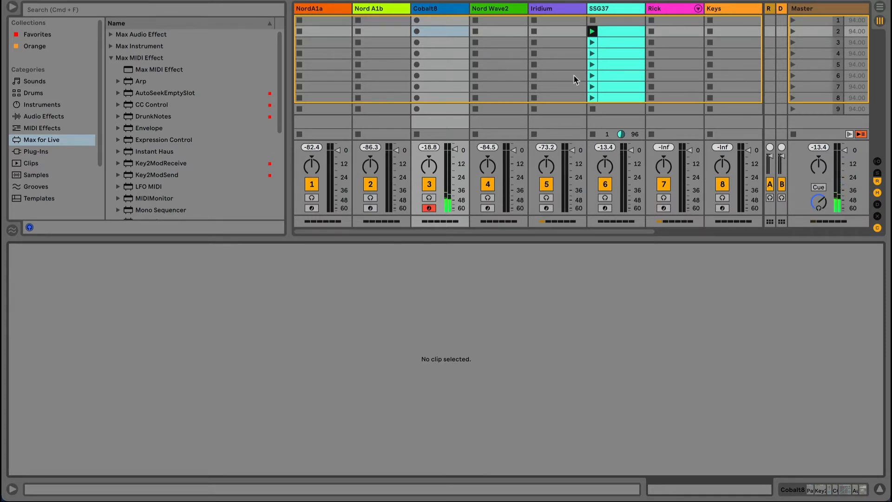
Copy the seven SSG37 clips in scenes 2 to 8 to the same scenes on the Cobalt8 track
click(611, 29)
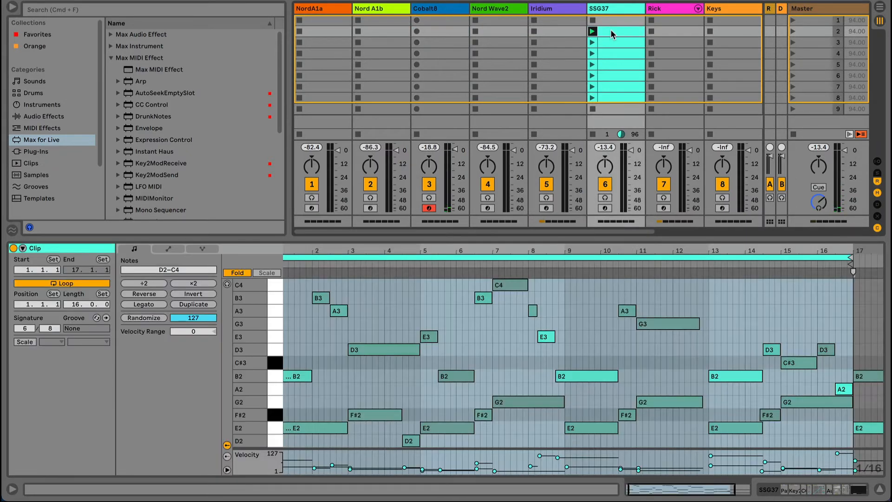
shift+click(613, 99)
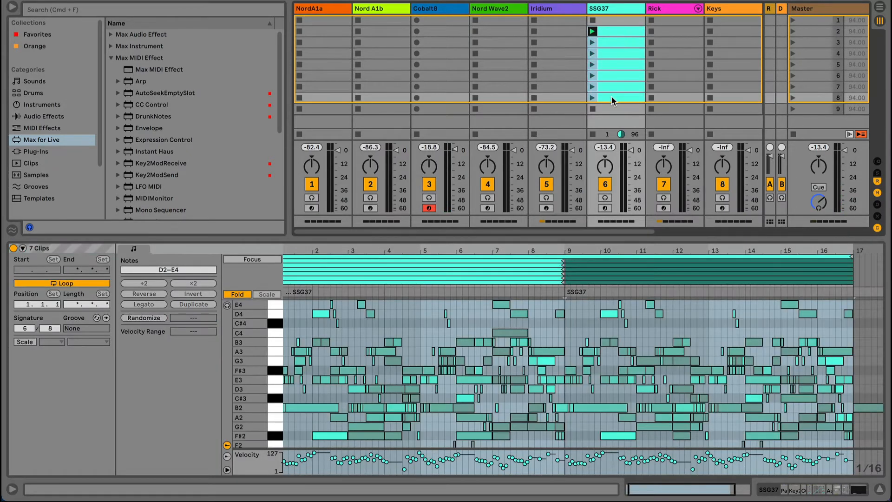
click(441, 32)
key(super+v)
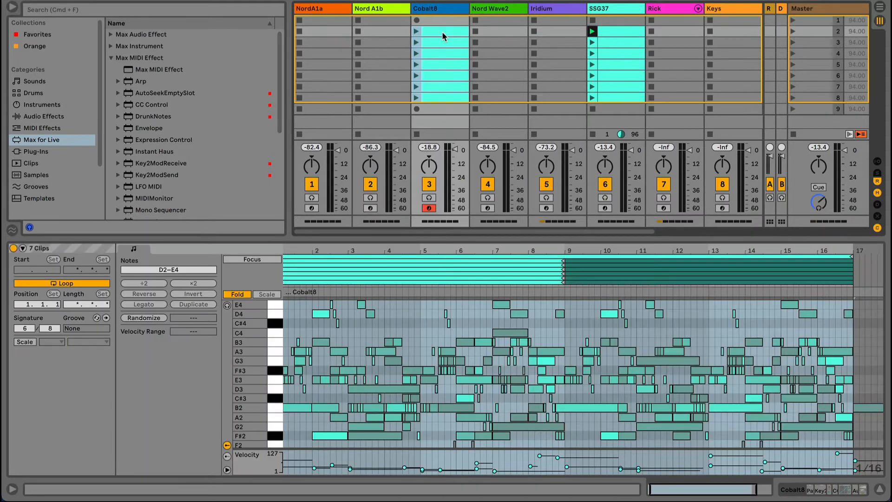
With scene 2 playing, transpose all notes of its Cobalt8 clip up one octave
click(437, 31)
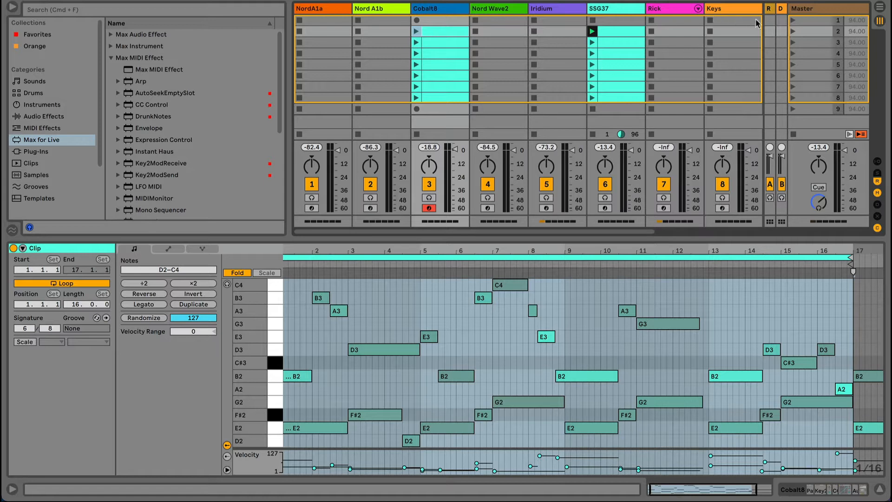
click(792, 31)
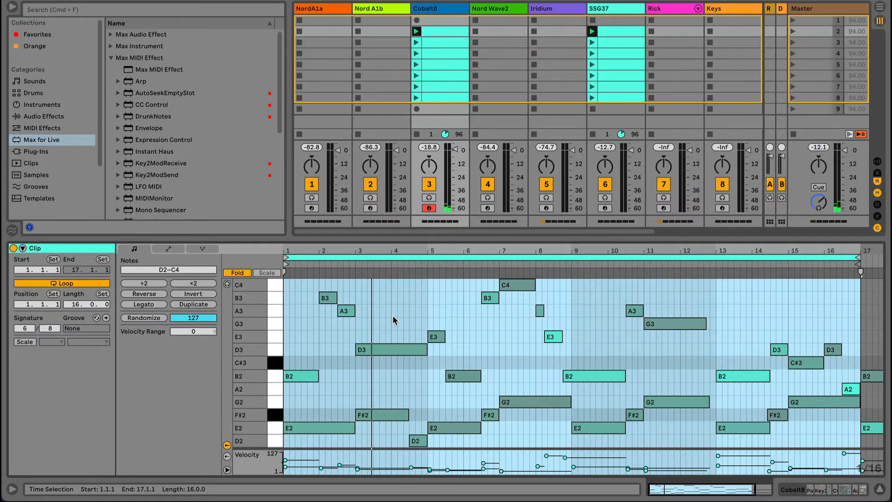
key(super+a)
key(shift+Up)
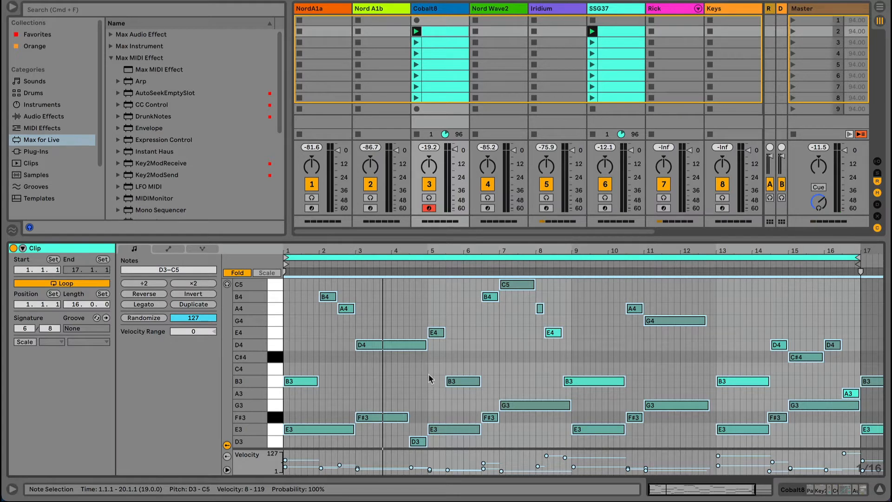
Shorten all notes in the scene 2 Cobalt8 clip to brief staccato notes, checking their length by playing them
click(481, 350)
key(super+a)
drag(425, 346, 423, 346)
drag(327, 348, 357, 345)
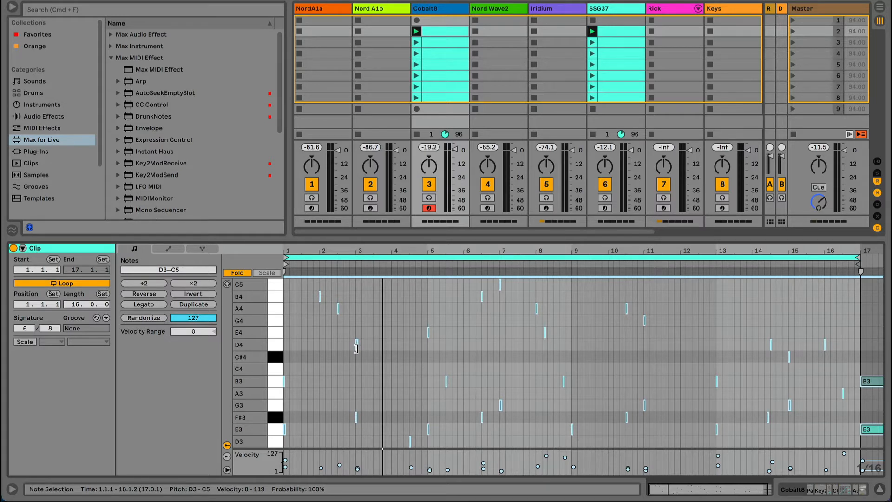
key(space)
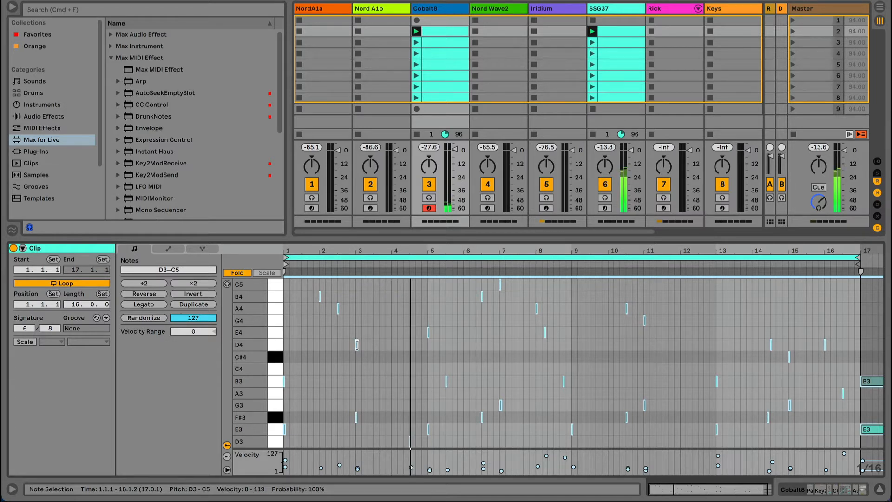
drag(357, 344, 364, 344)
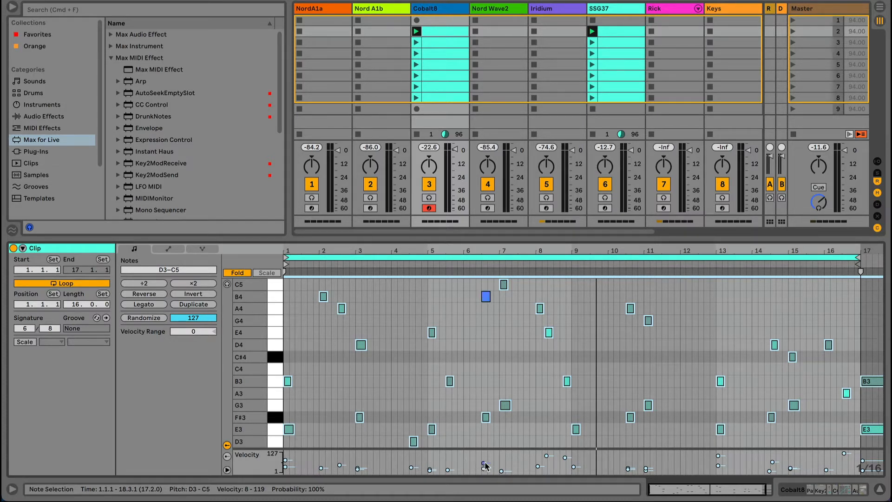
Set all notes in the scene 2 Cobalt8 clip to velocity 99 with a velocity range of -23, and toggle playback
mouse_move(485, 465)
mouse_down()
mouse_move(486, 473)
mouse_move(485, 458)
mouse_up()
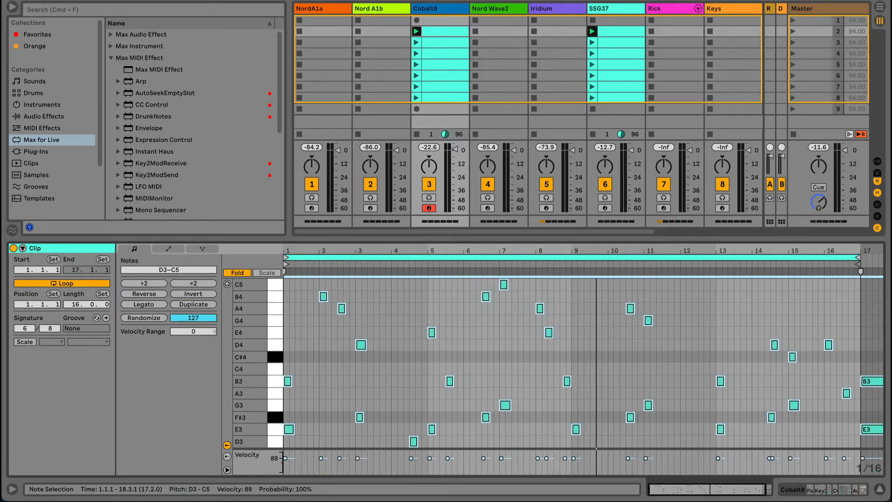
drag(485, 458, 485, 456)
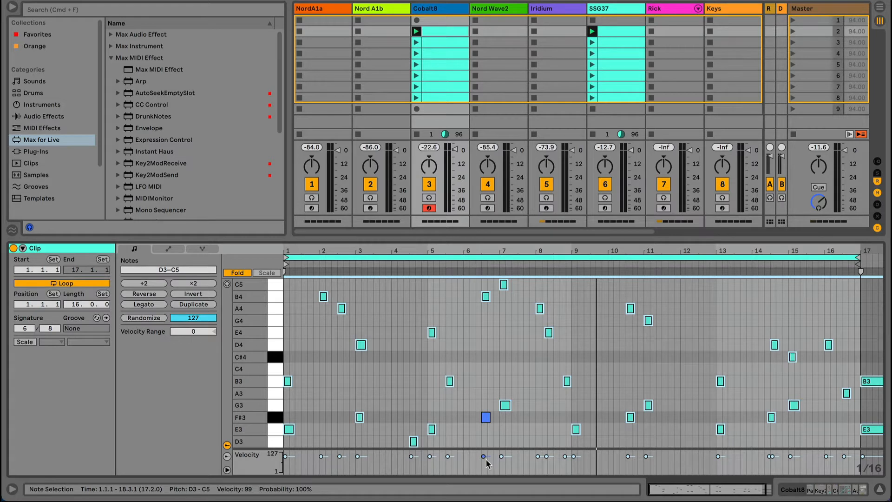
mouse_move(489, 459)
mouse_down()
mouse_move(489, 476)
mouse_move(489, 466)
mouse_up()
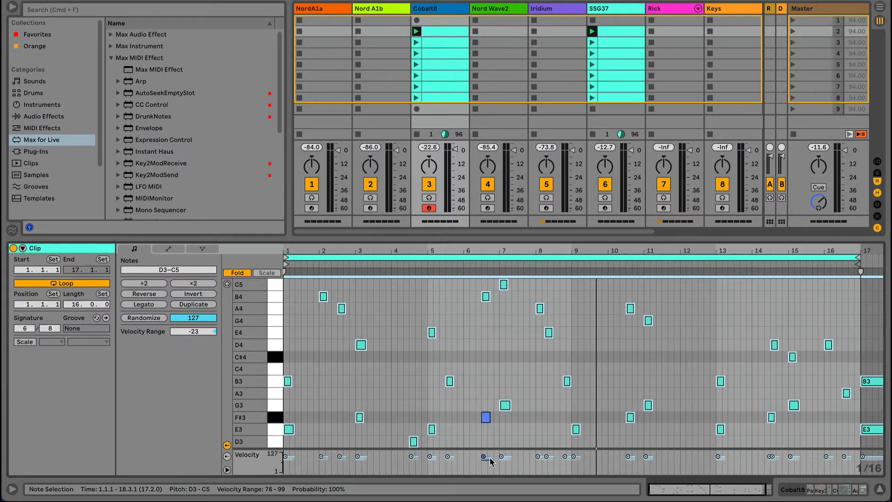
key(space)
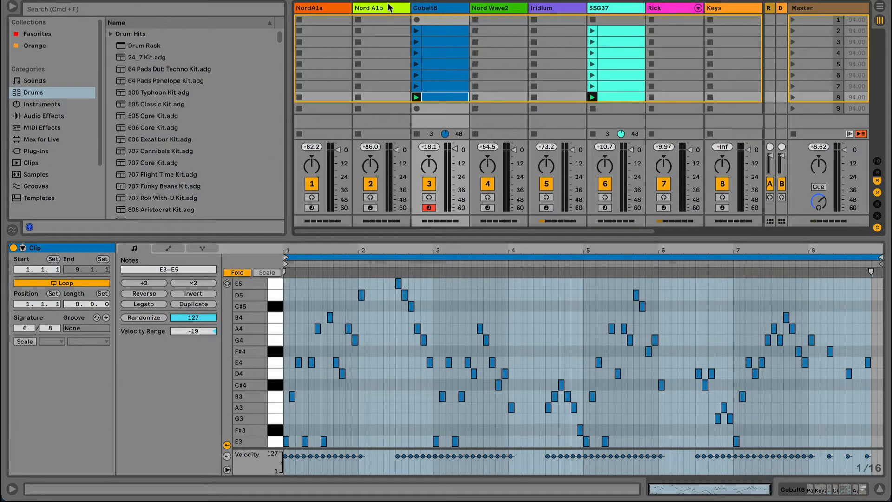
Examine the notes of the Cobalt8 clips in scenes 2 to 5 and play scenes 3, 4 and 5
click(432, 30)
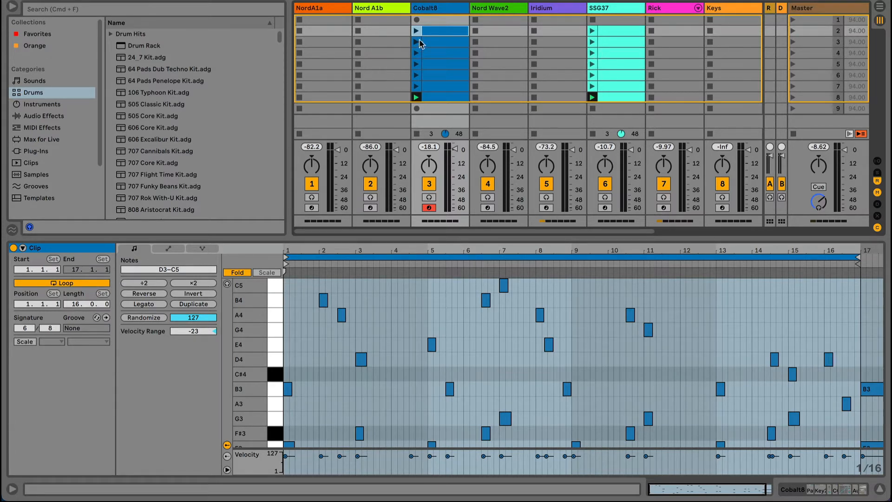
click(436, 41)
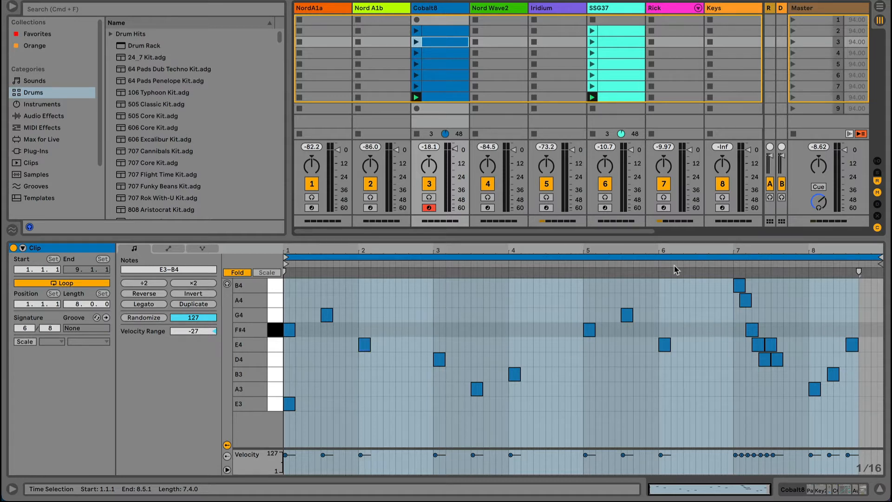
click(793, 41)
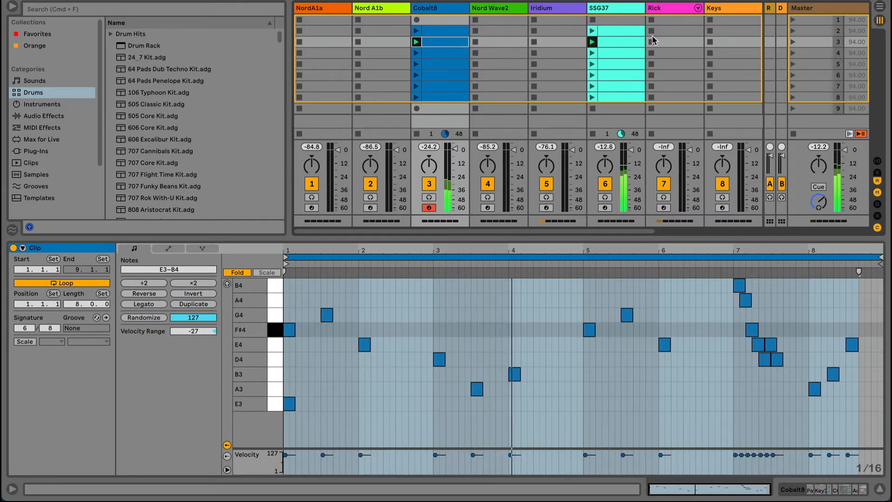
click(793, 54)
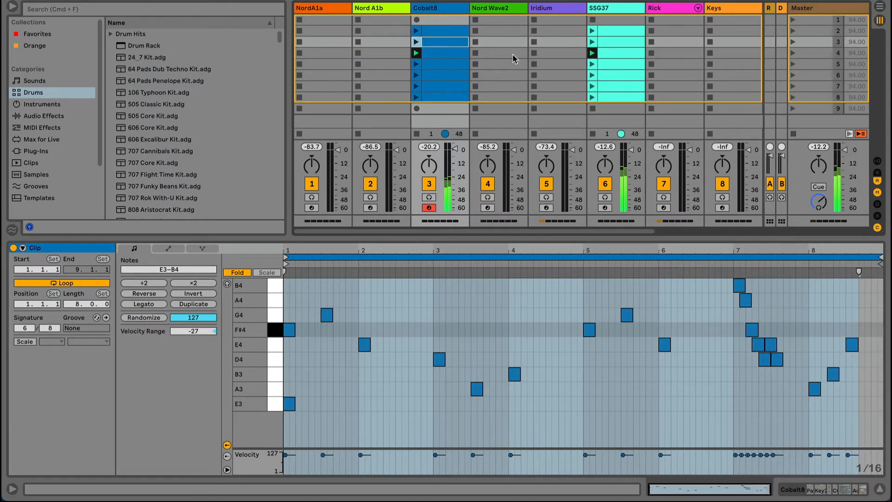
click(458, 55)
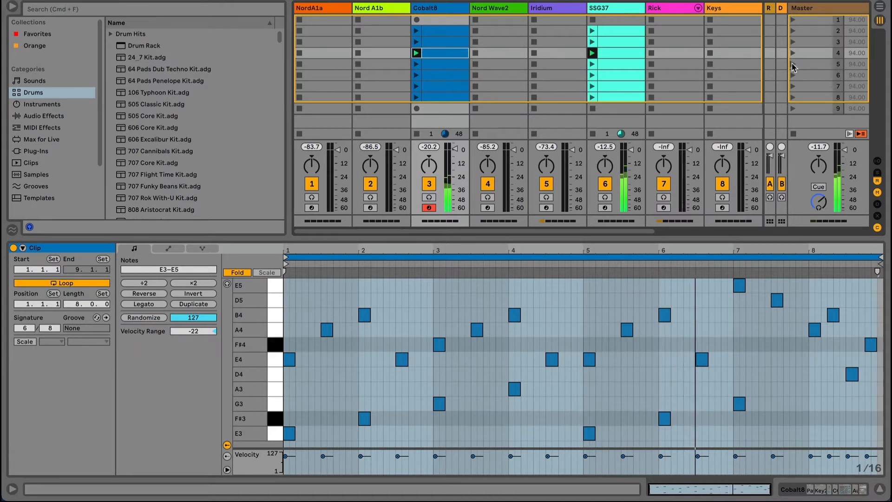
click(447, 65)
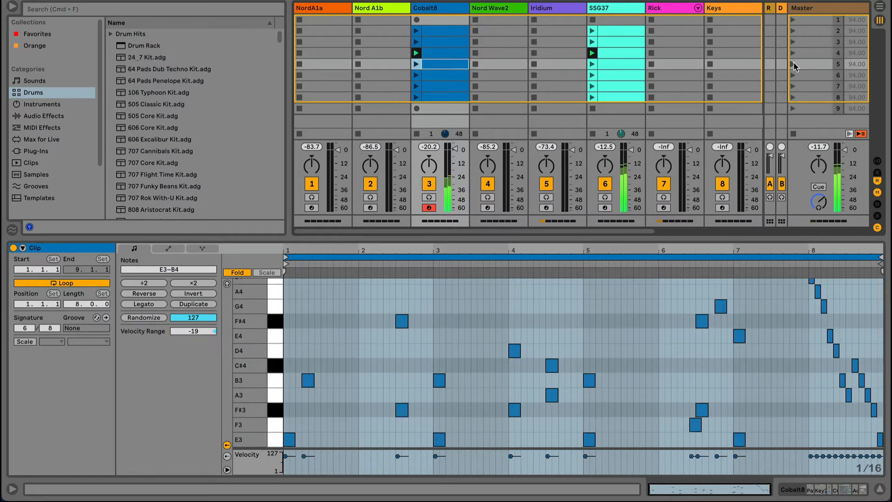
click(792, 64)
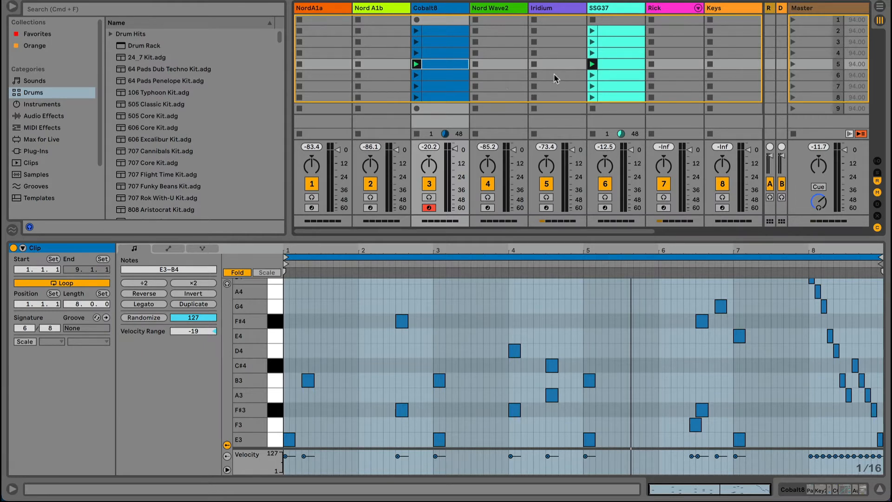
Copy the SSG37 clip in scene 6 to the same scene on the Rick track and launch scene 6
scroll(604, 74, right, 1)
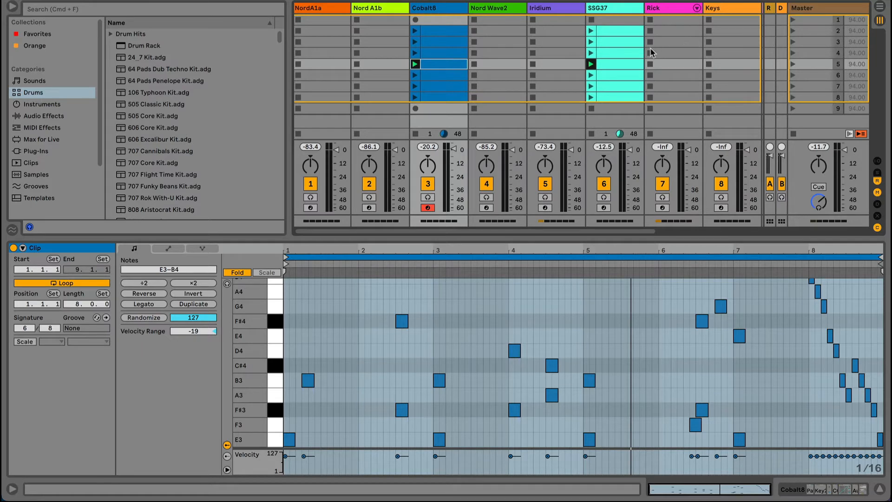
click(612, 75)
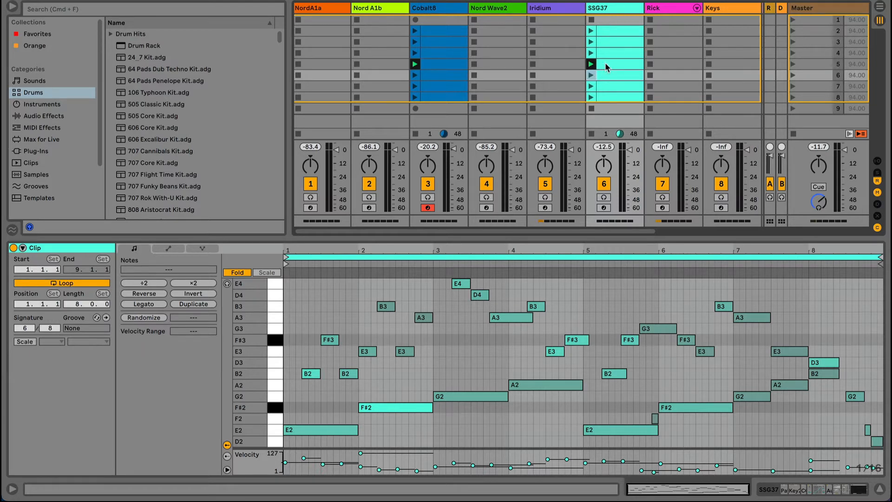
drag(606, 75, 669, 74)
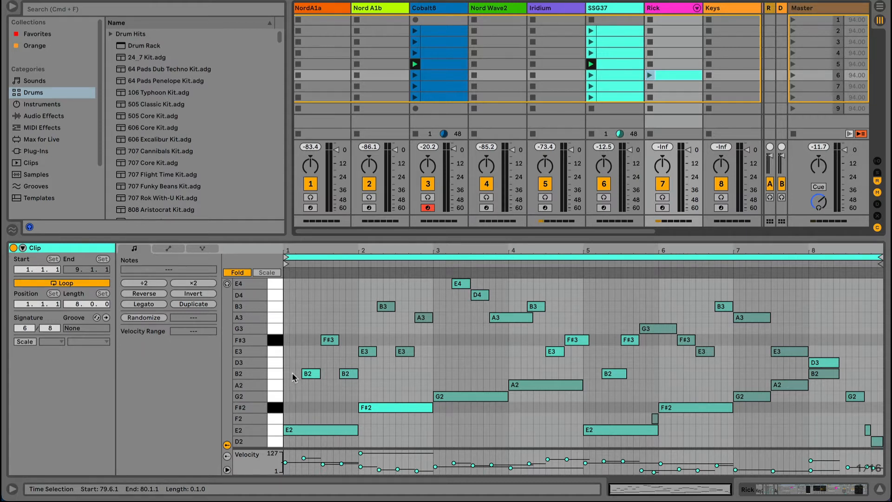
click(792, 75)
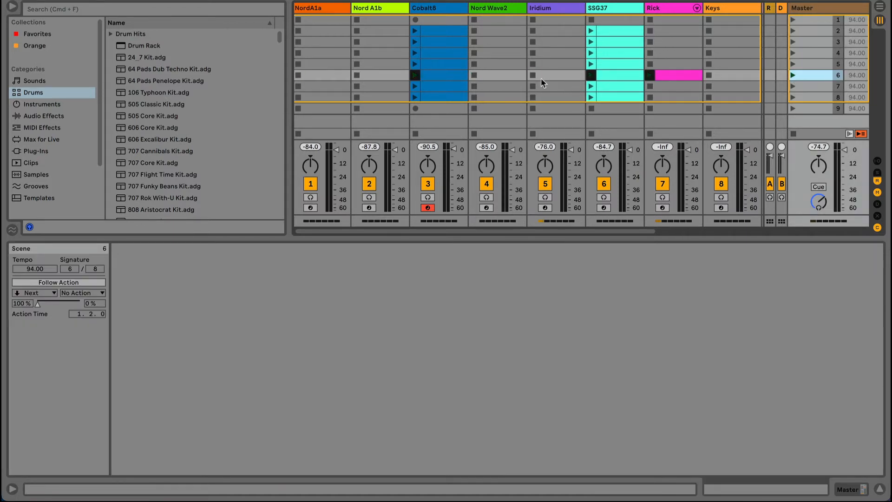
Set all notes in the scene 6 Rick bass clip to velocity 126 with a velocity range of -22, and toggle playback
click(662, 75)
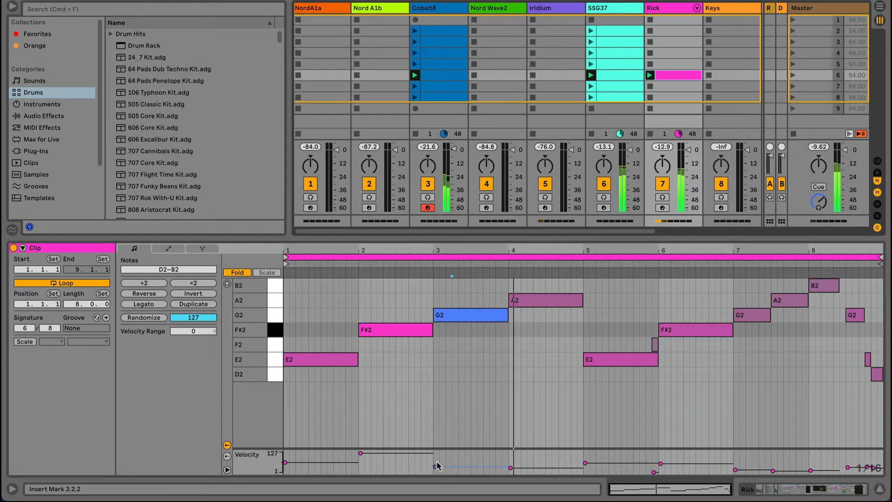
key(super+a)
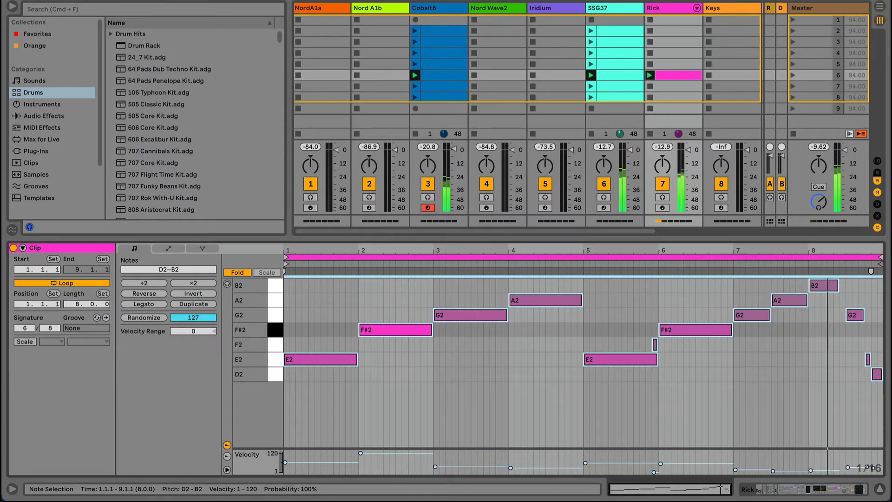
drag(660, 464, 660, 431)
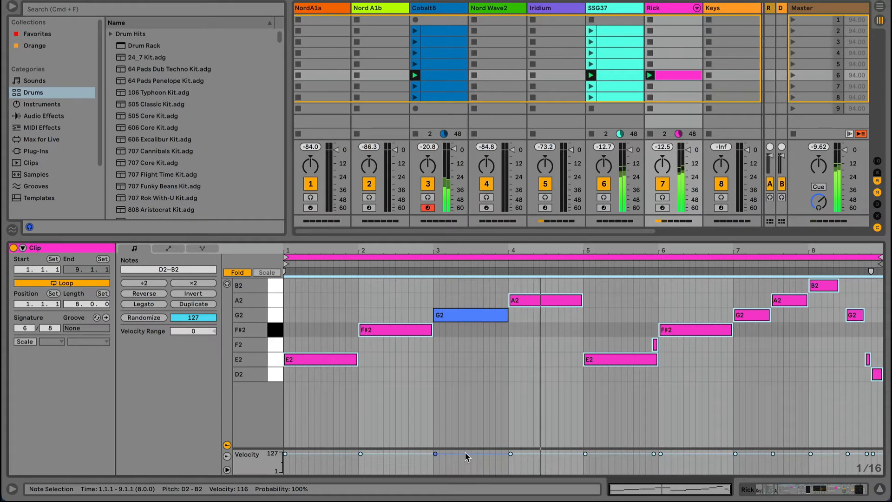
drag(465, 453, 465, 459)
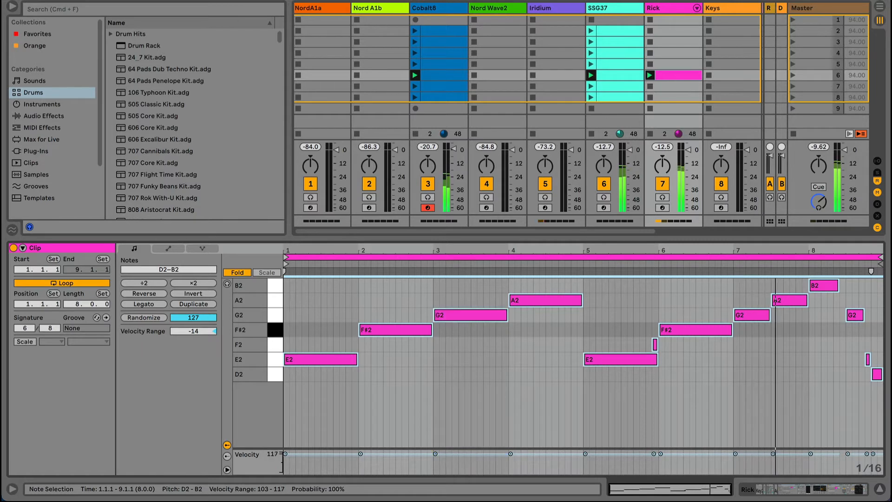
drag(465, 453, 464, 450)
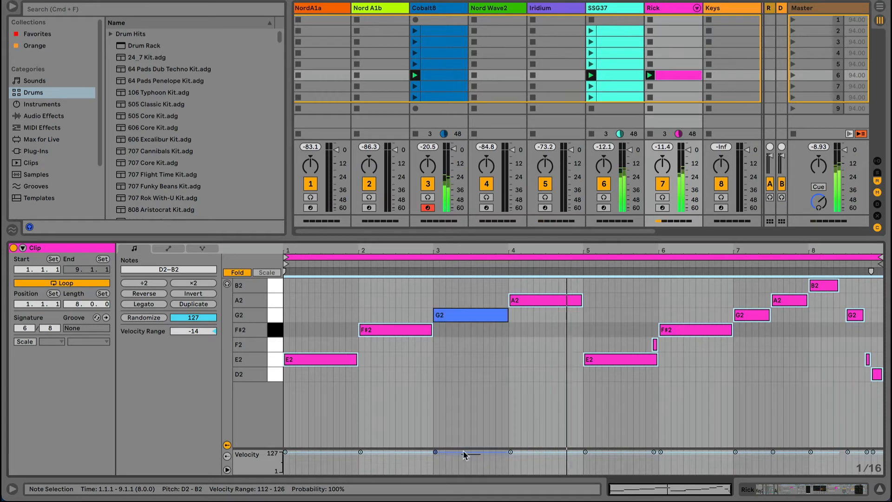
drag(193, 331, 193, 335)
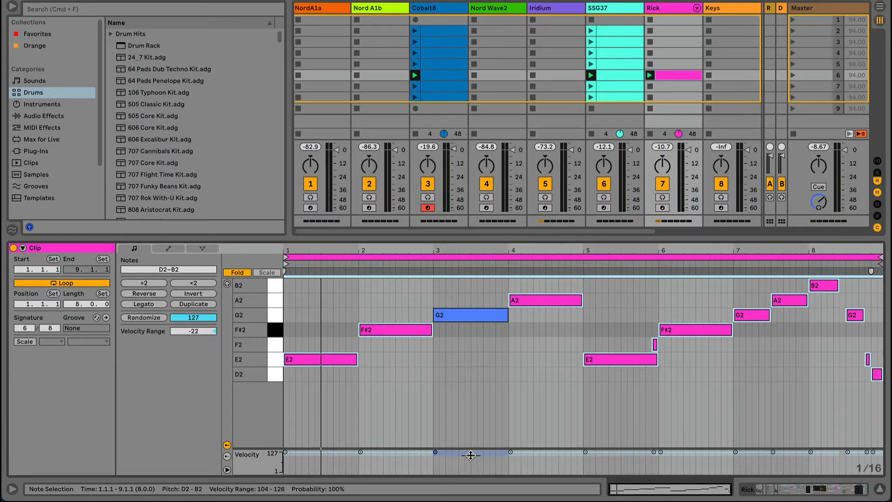
key(space)
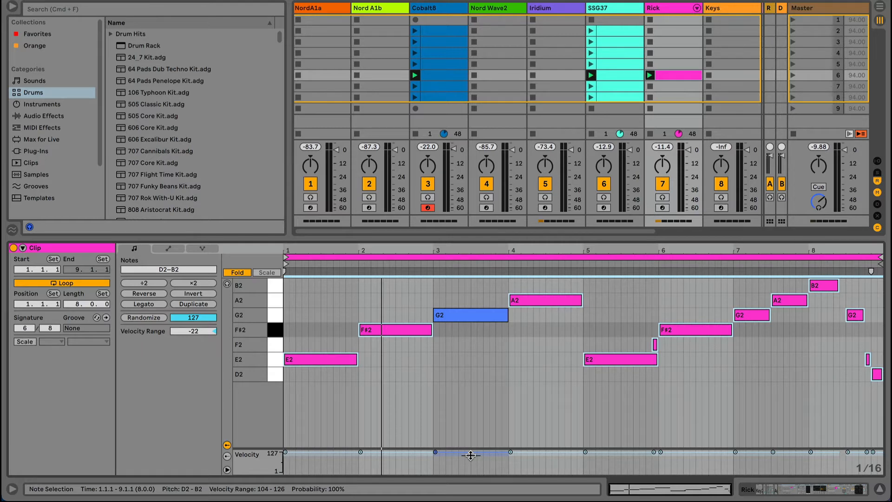
Play scene 6 while setting the Rick track's Arpeggiator to a 1/16 rate, 127% gate and 1 step
key(shift+Tab)
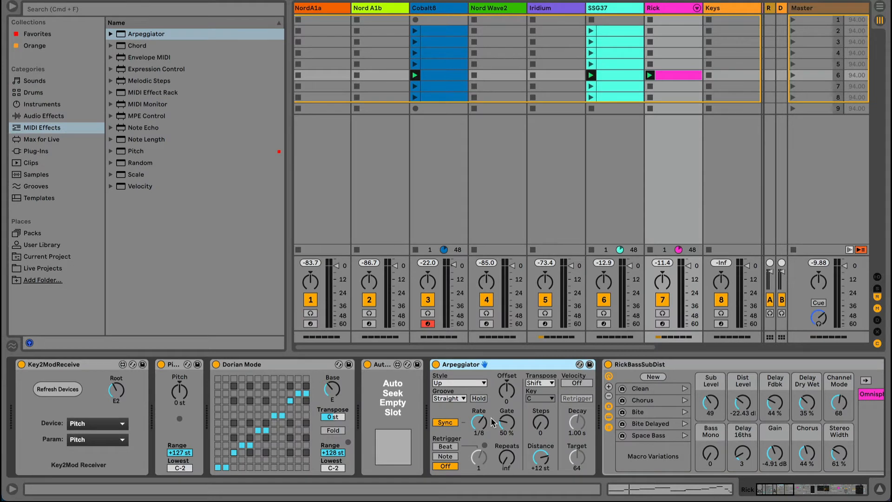
click(792, 76)
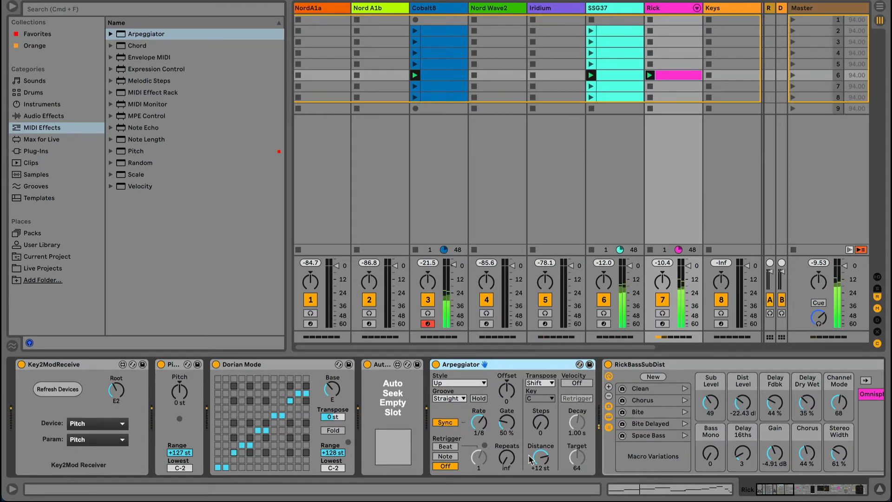
click(480, 422)
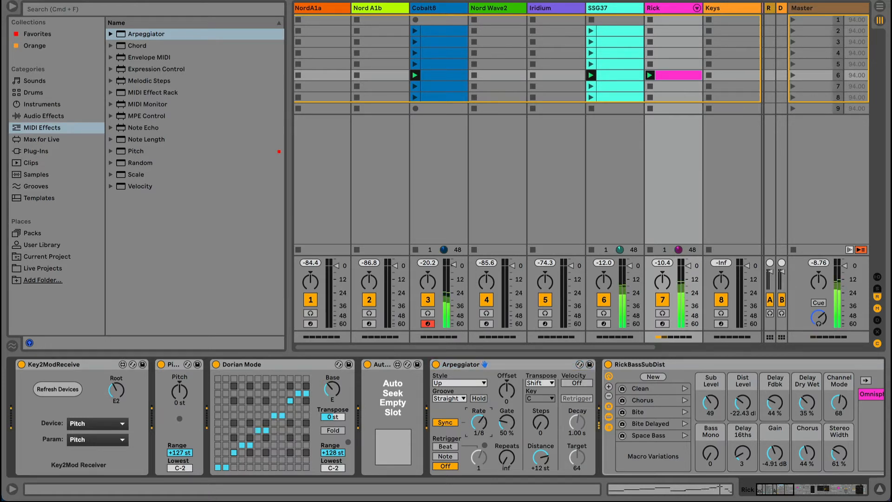
drag(480, 423, 506, 405)
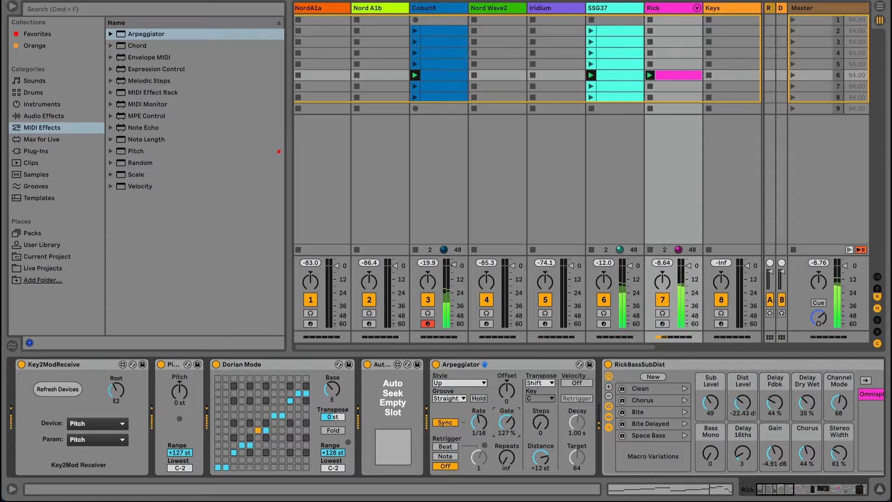
drag(506, 405, 506, 406)
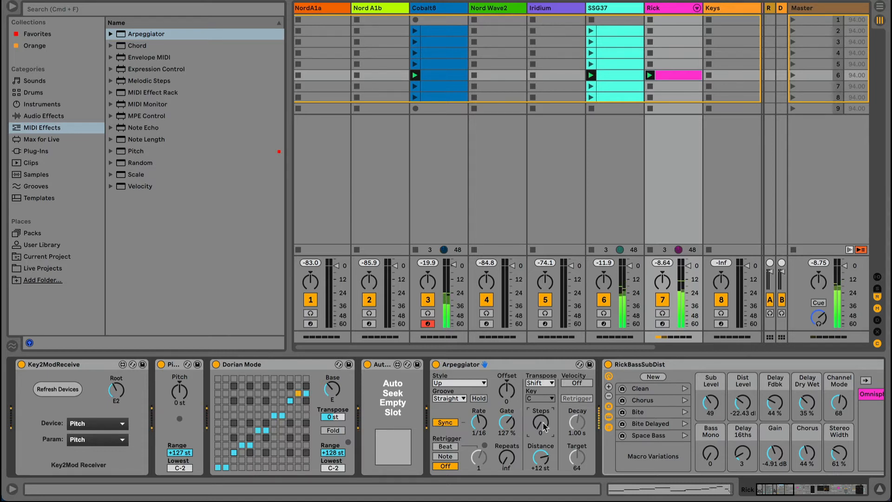
scroll(544, 427, up, 1)
scroll(544, 426, down, 1)
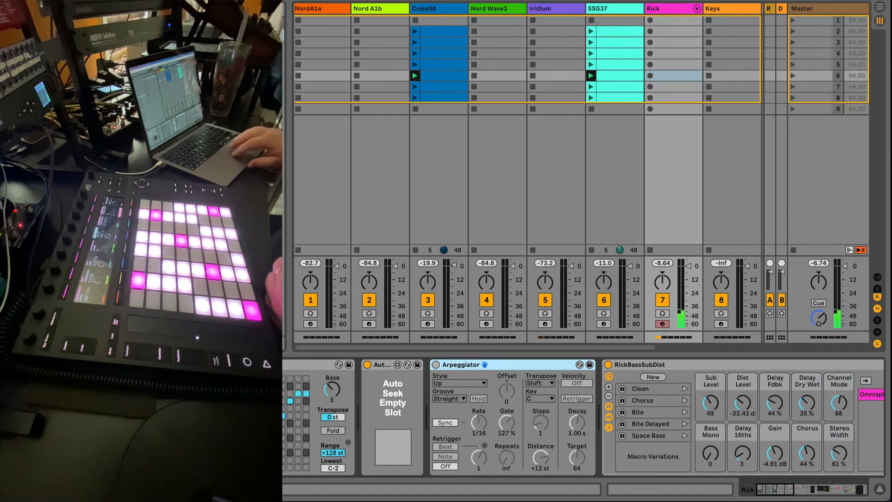
Capture the played MIDI into the empty scene 6 slot on the Rick track and open the resulting clip
click(674, 76)
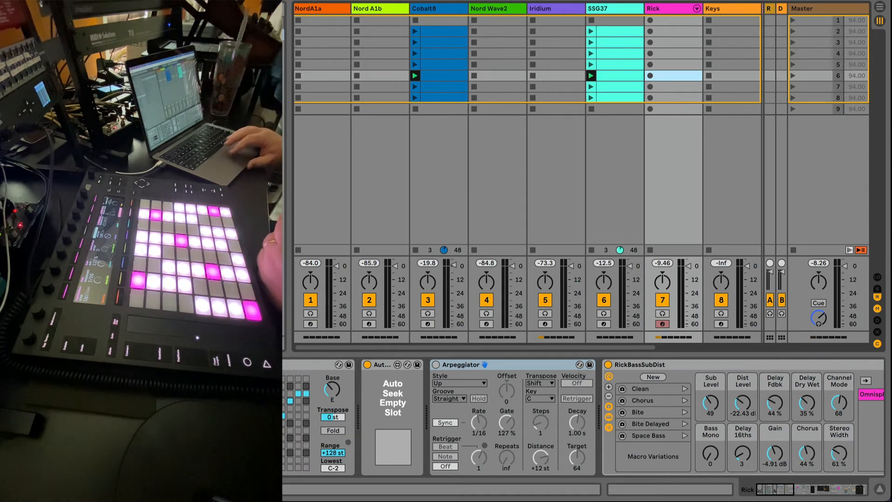
key(super+shift+c)
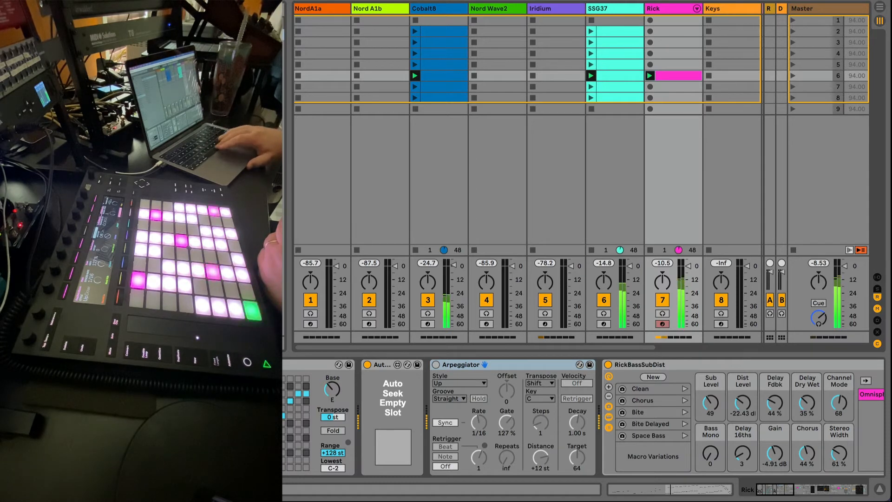
double_click(674, 75)
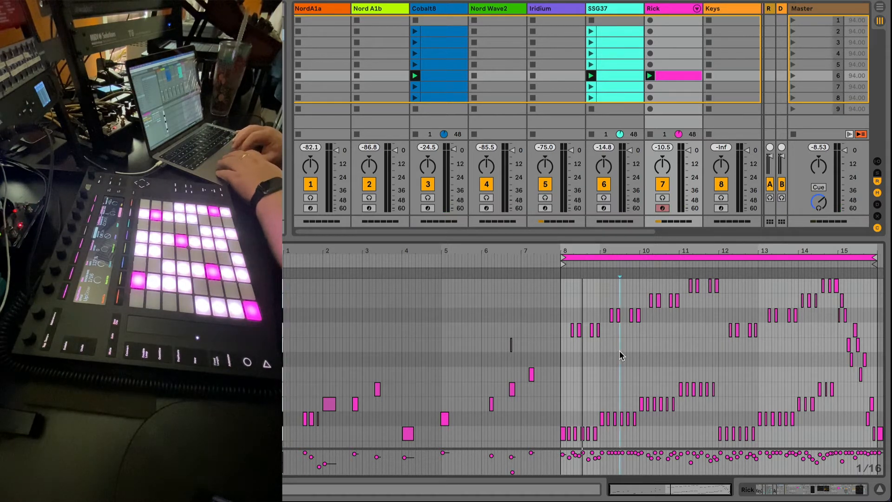
Quantize the start and end of all notes in the Rick clip to the current grid at 100%, and launch scene 6
key(ctrl+a)
key(ctrl+shift+u)
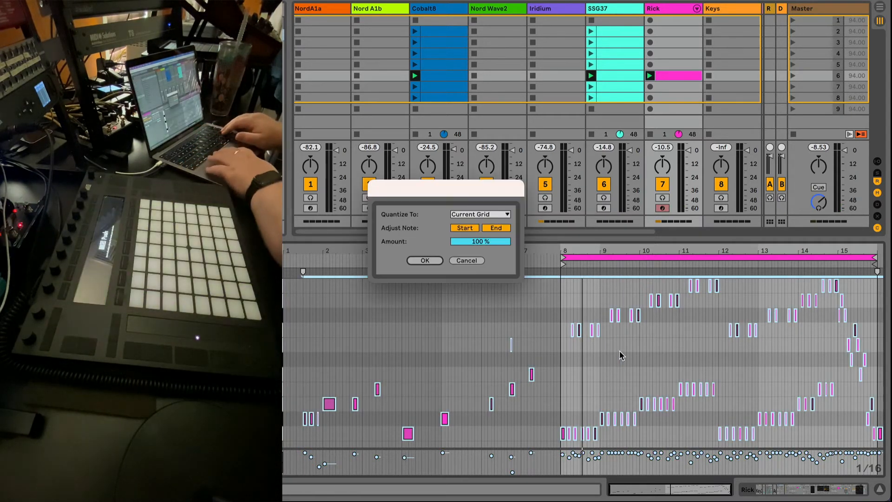
key(Return)
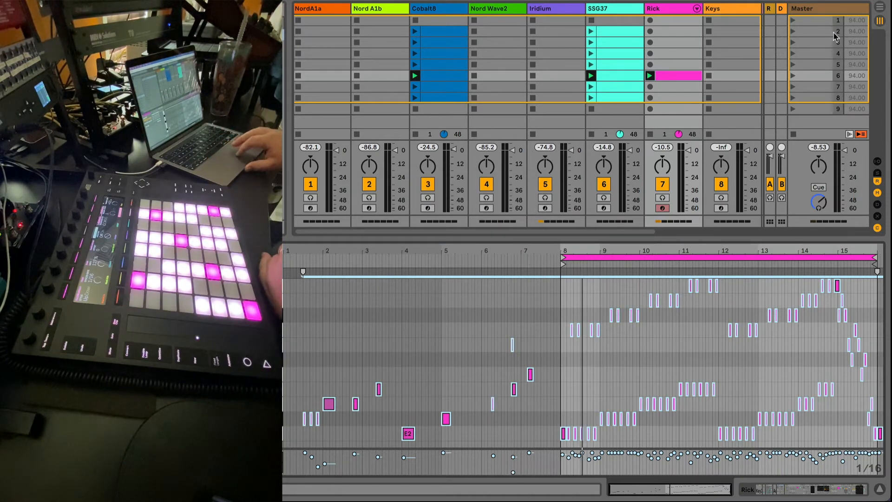
click(792, 74)
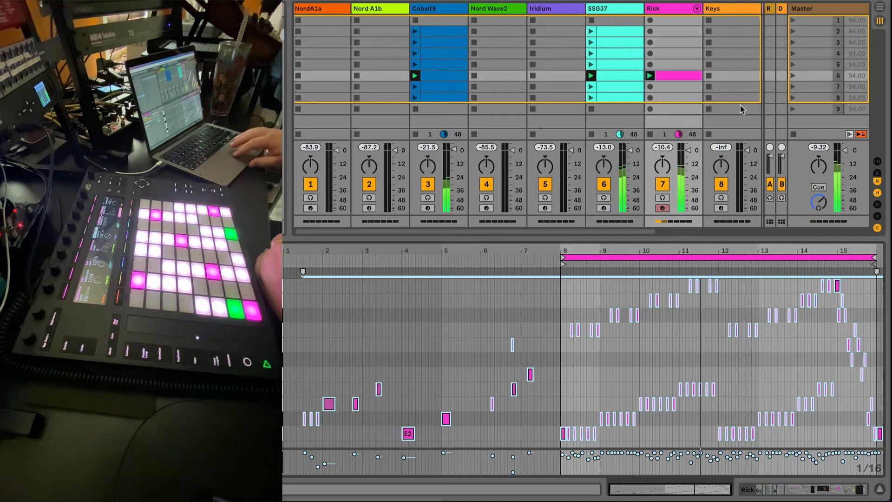
Crop the scene 6 Rick clip to its looped section and play it back
click(633, 378)
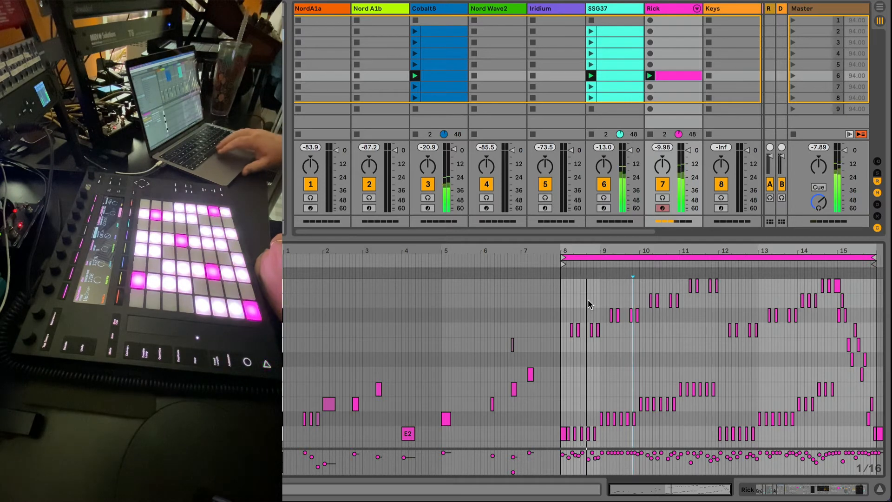
right_click(666, 77)
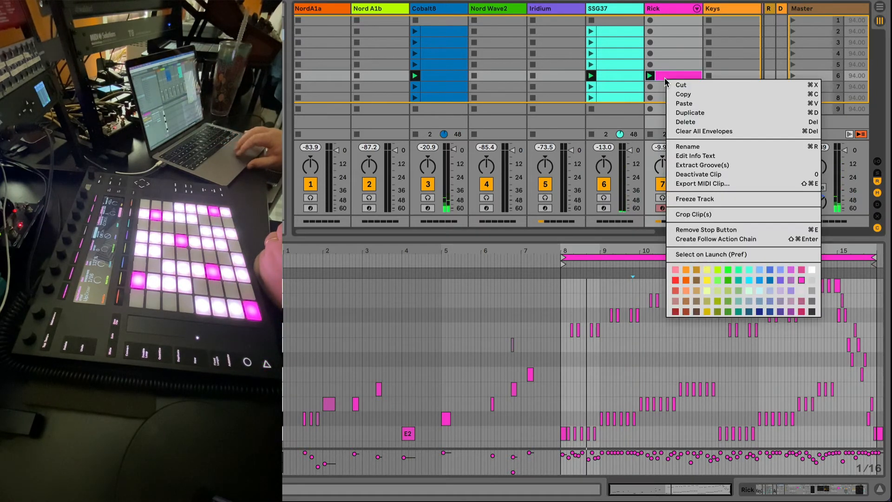
click(696, 215)
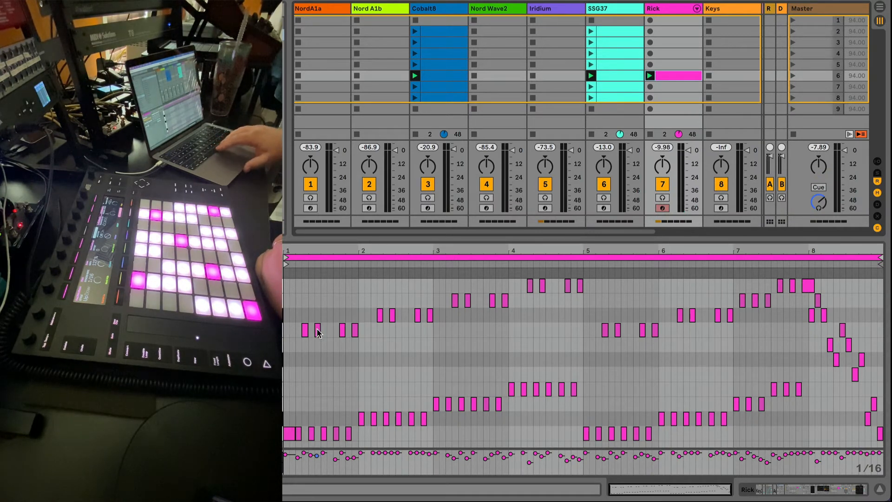
key(space)
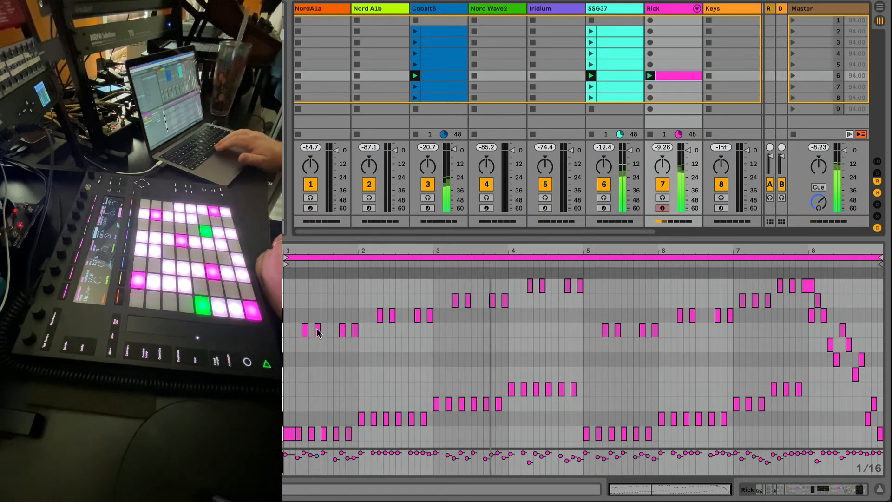
key(space)
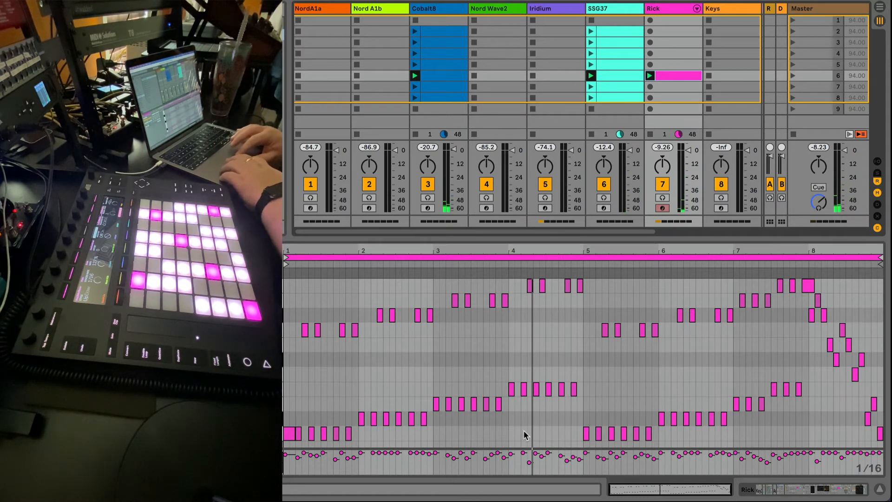
Transpose the notes in bar 4 of the scene 6 Rick clip down one octave and toggle playback
drag(512, 406, 579, 273)
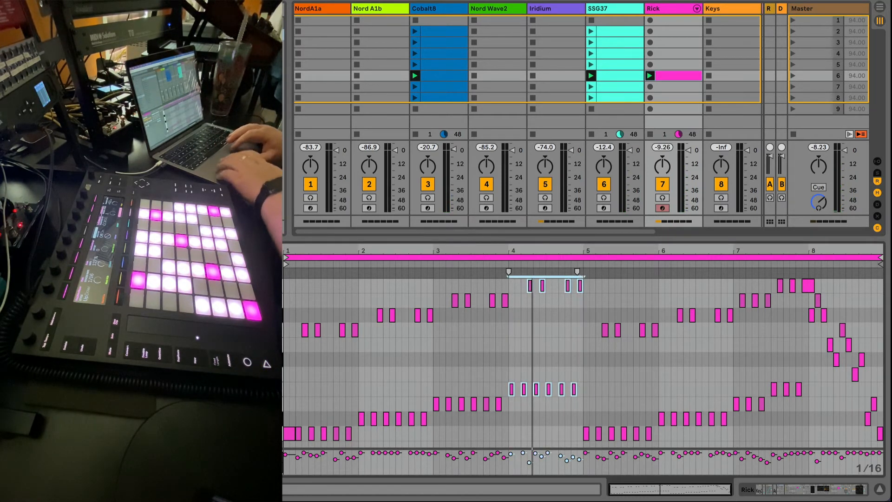
key(shift+Down)
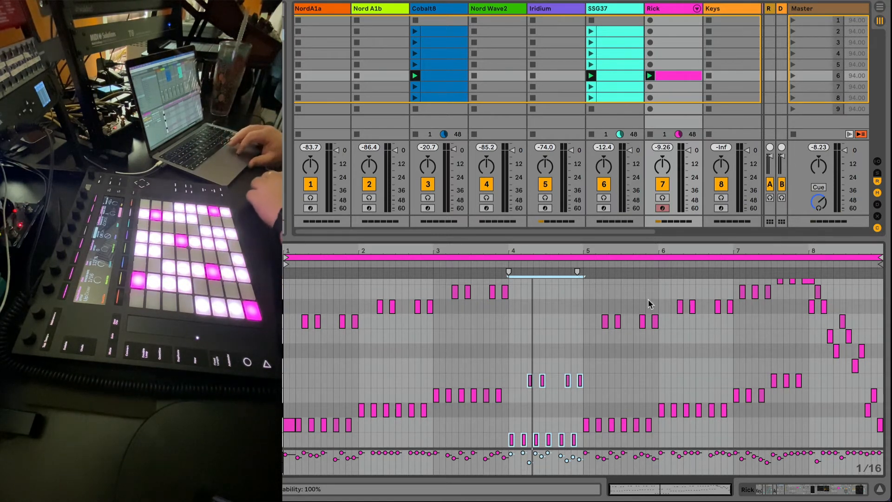
key(space)
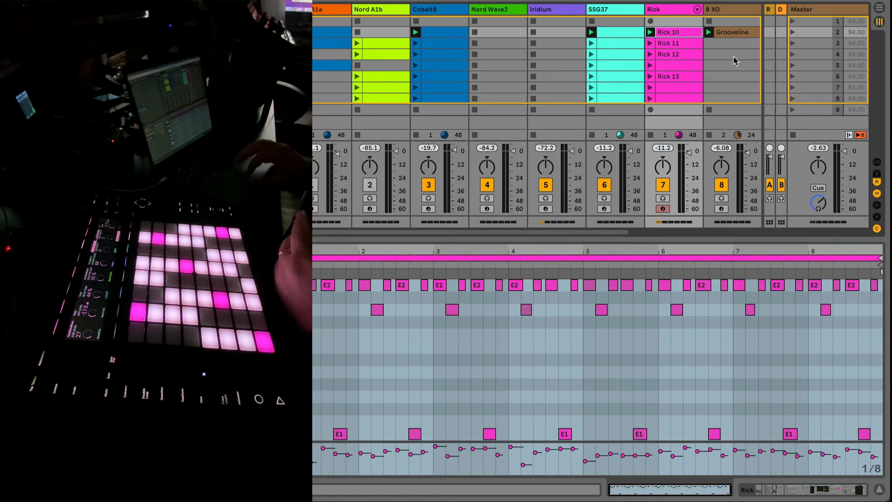
Mute the 8 XO track while keeping the Rick track active, and launch scene 2
click(662, 186)
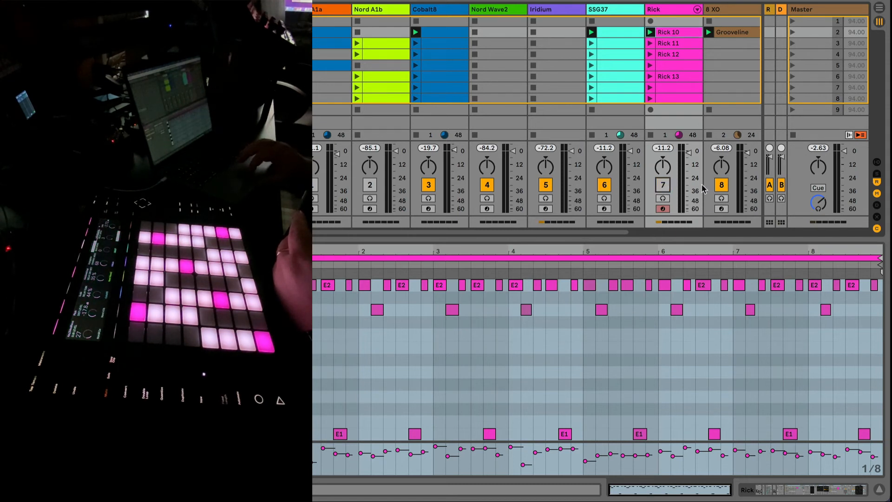
click(721, 185)
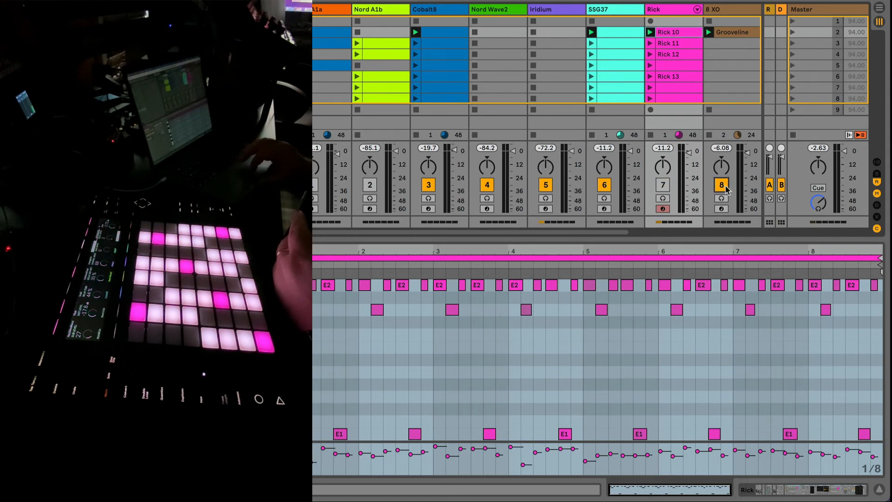
click(792, 32)
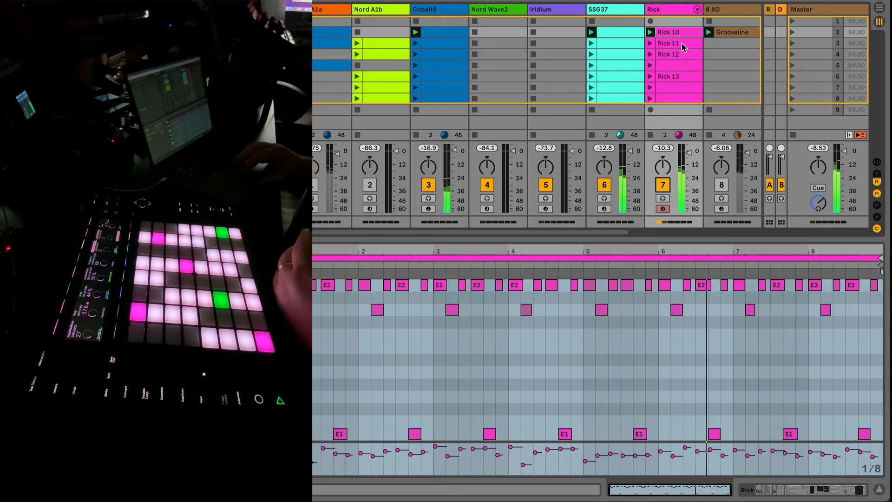
Play scenes 3 and 4, folding the Rick 11 clip's note view to its used pitches
click(793, 42)
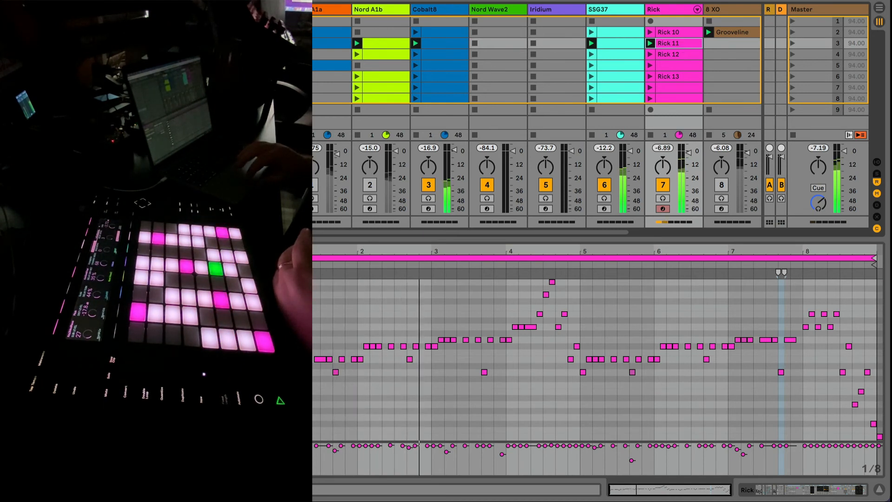
key(f)
scroll(333, 314, down, 1)
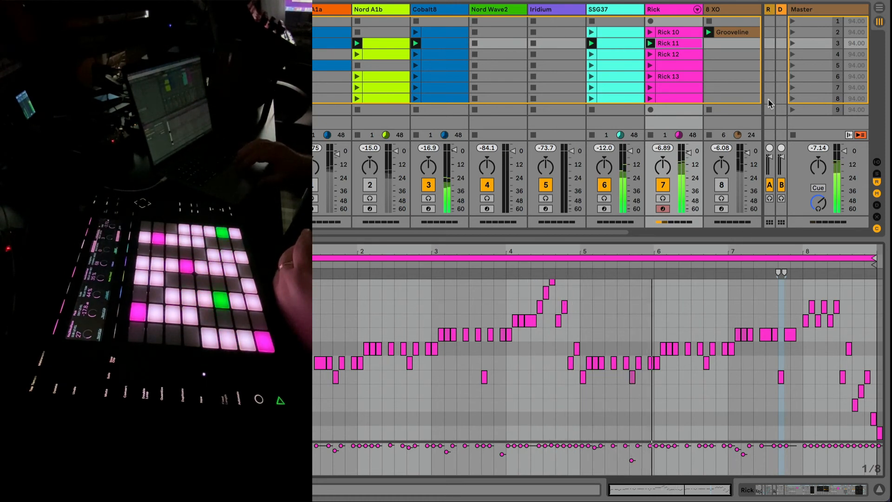
click(792, 54)
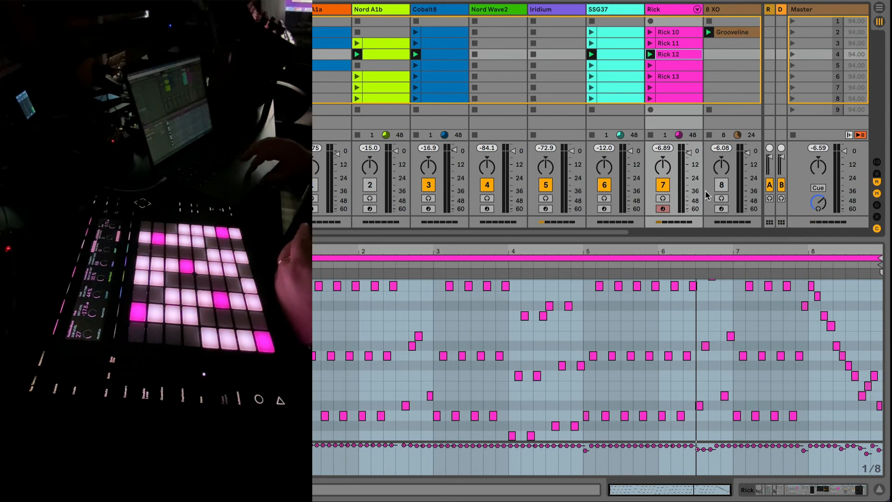
Play scenes 2, 4, 5, 6 and 7 in turn with the 8 XO track active, and mute that track
click(792, 31)
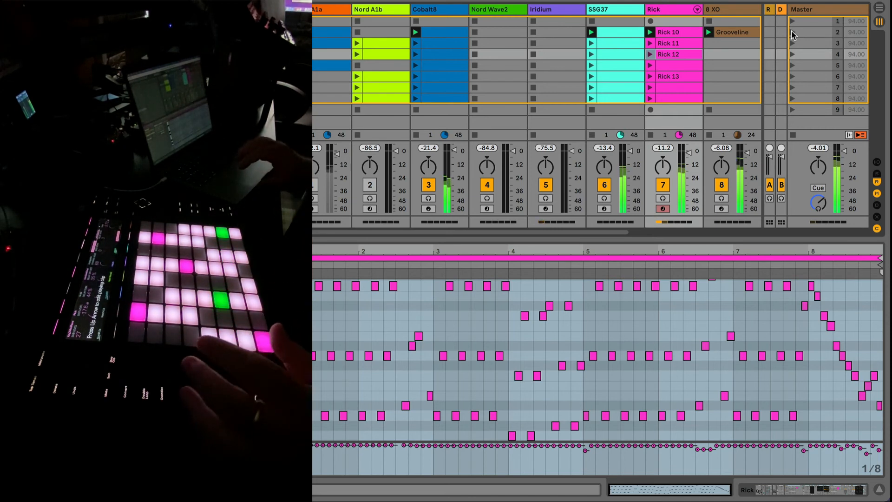
click(793, 55)
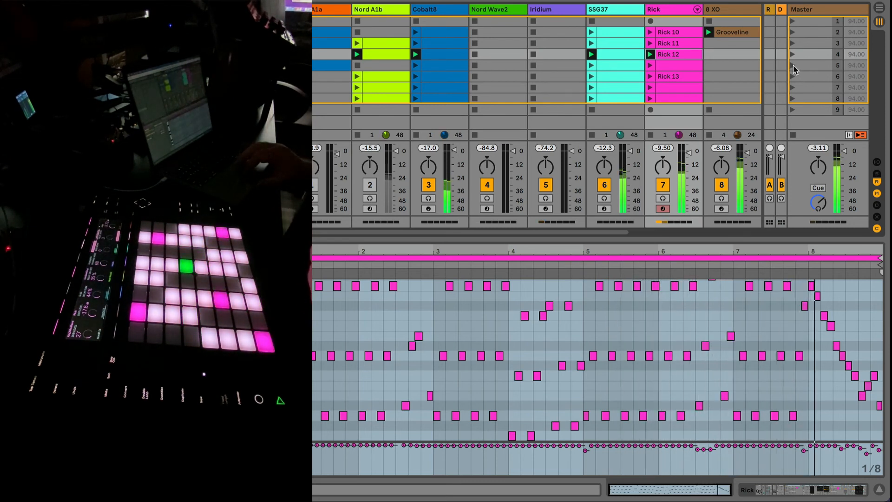
click(793, 66)
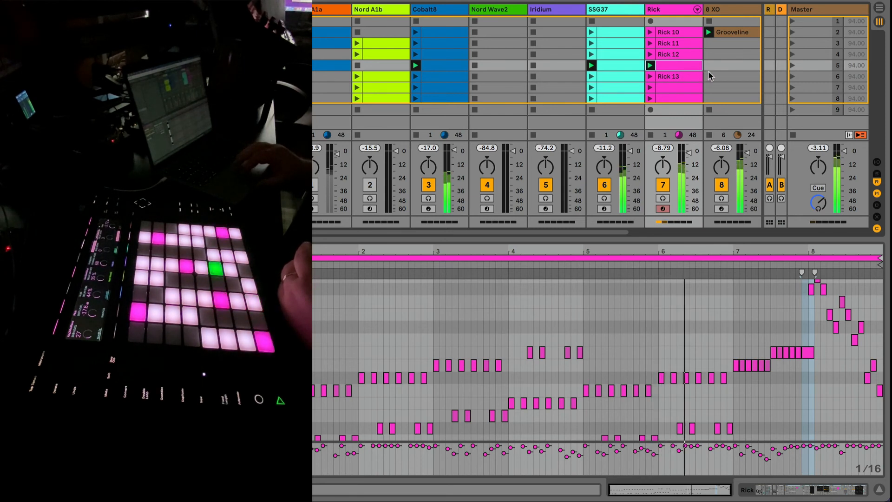
click(792, 76)
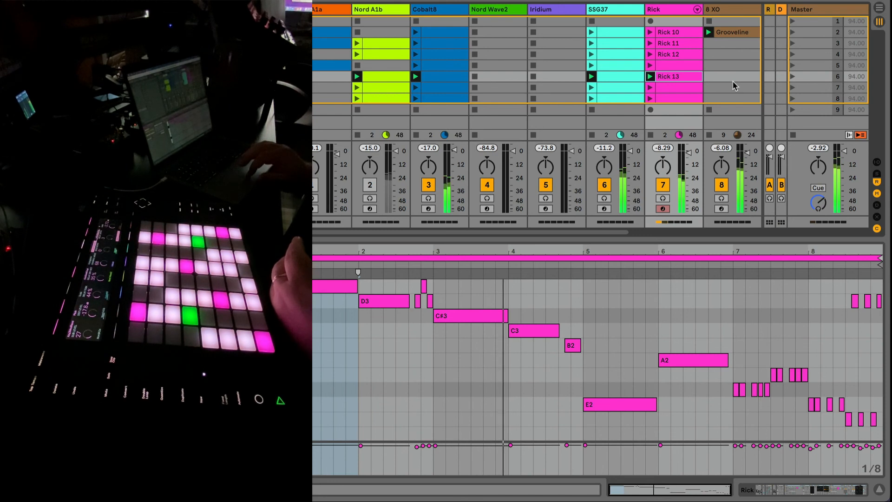
click(793, 86)
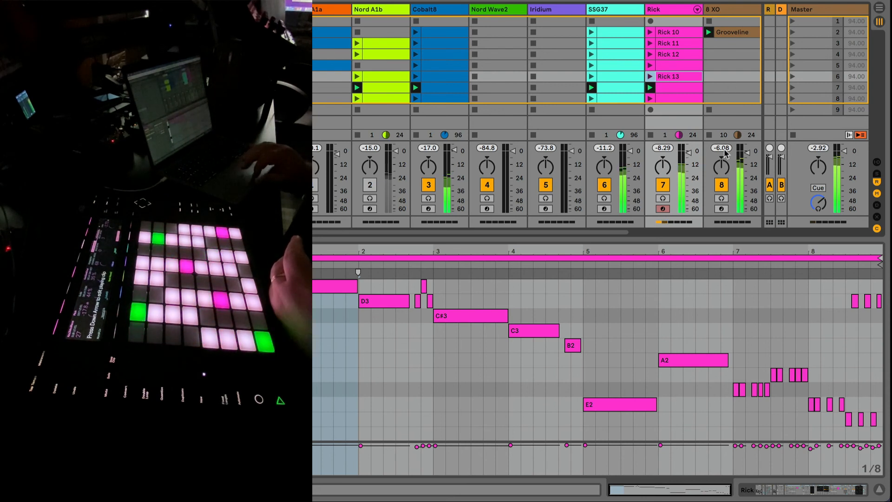
click(721, 185)
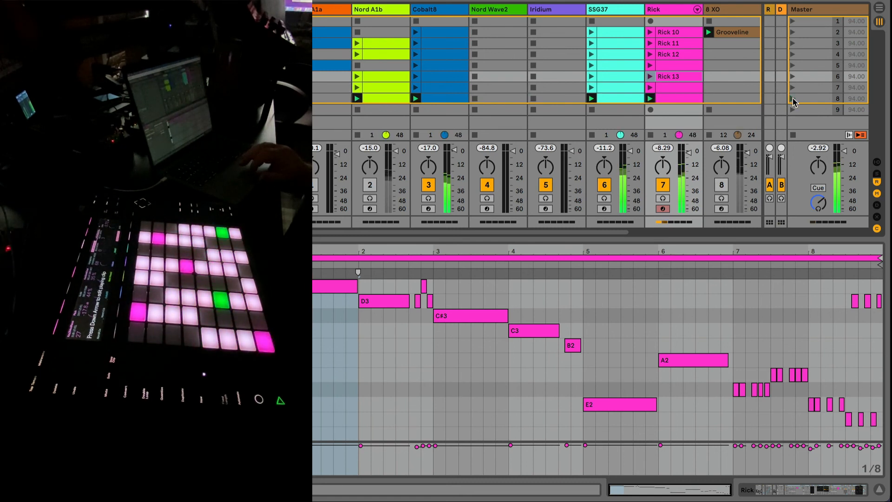
Stop all clips, and launch scene 2 followed by scene 3
click(793, 134)
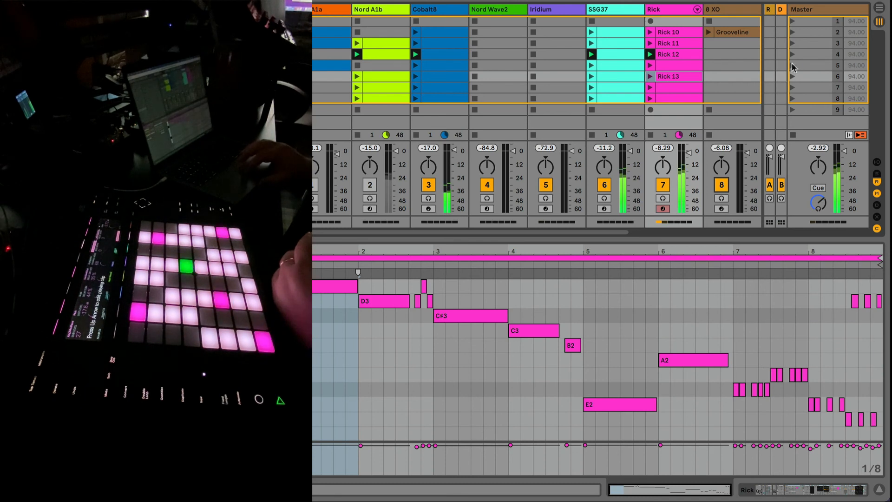
click(792, 32)
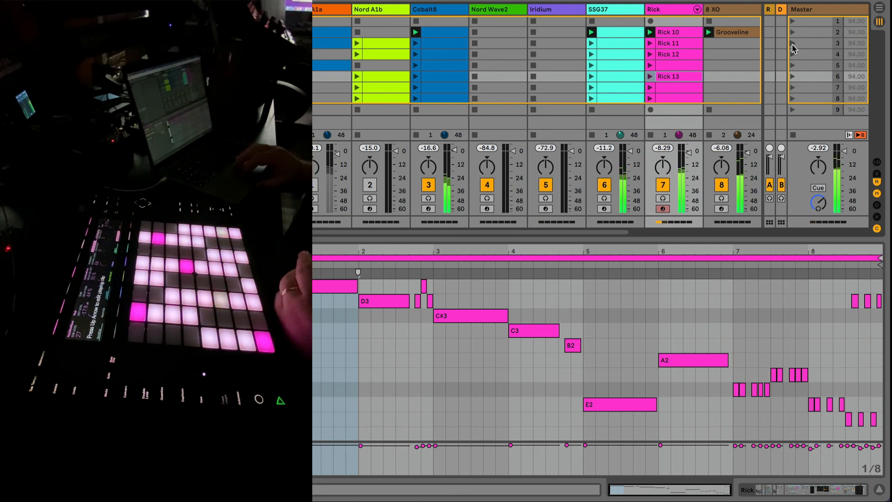
click(792, 43)
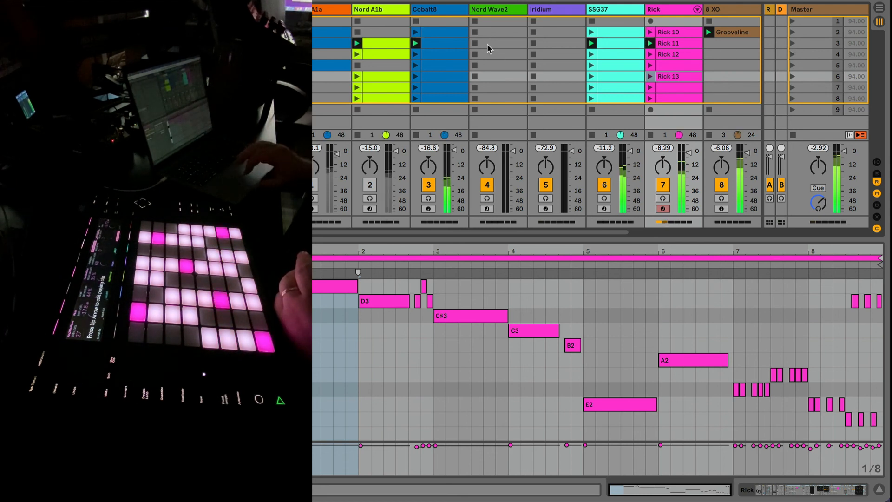